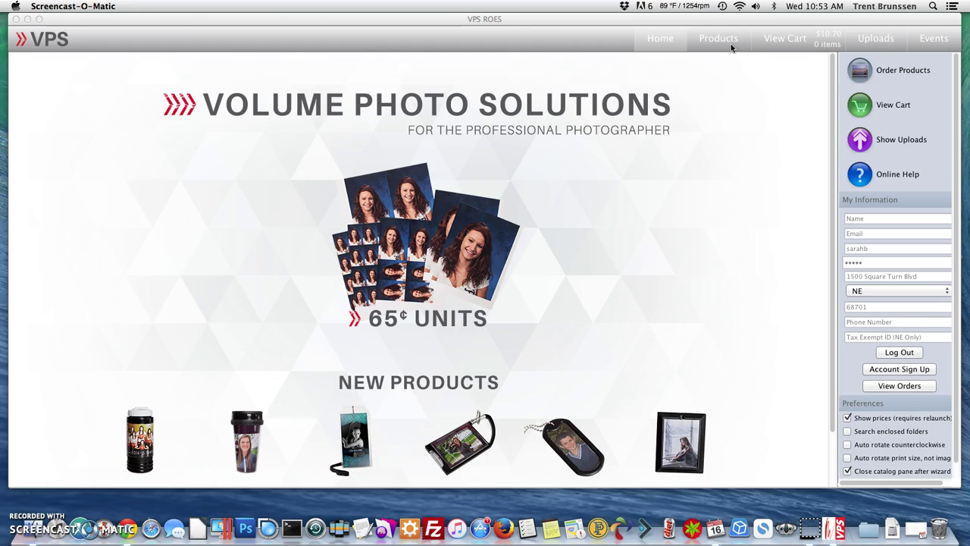
# Switch to the Events page, which has no events yet.
pyautogui.click(935, 41)
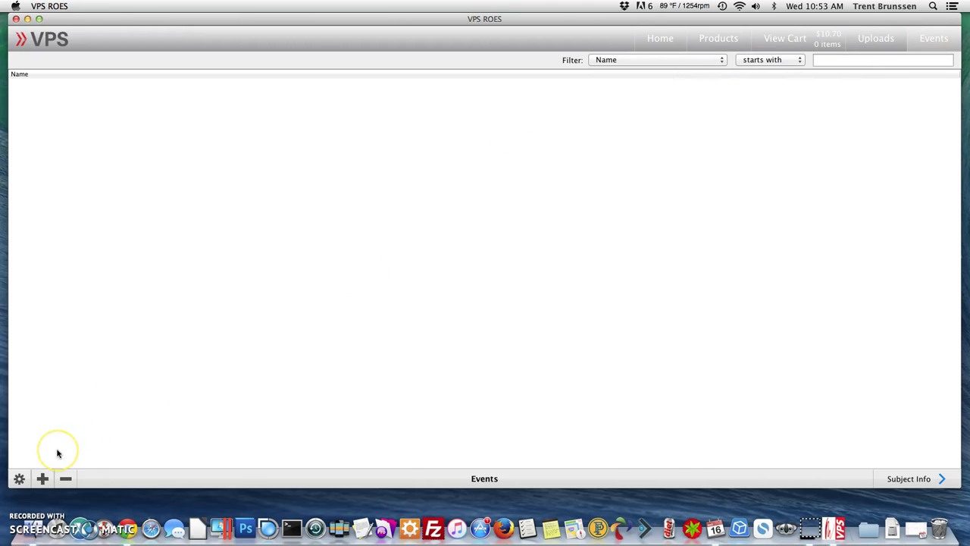
# Add a new event and rename it 'School Package A'.
pyautogui.click(43, 479)
pyautogui.click(43, 479)
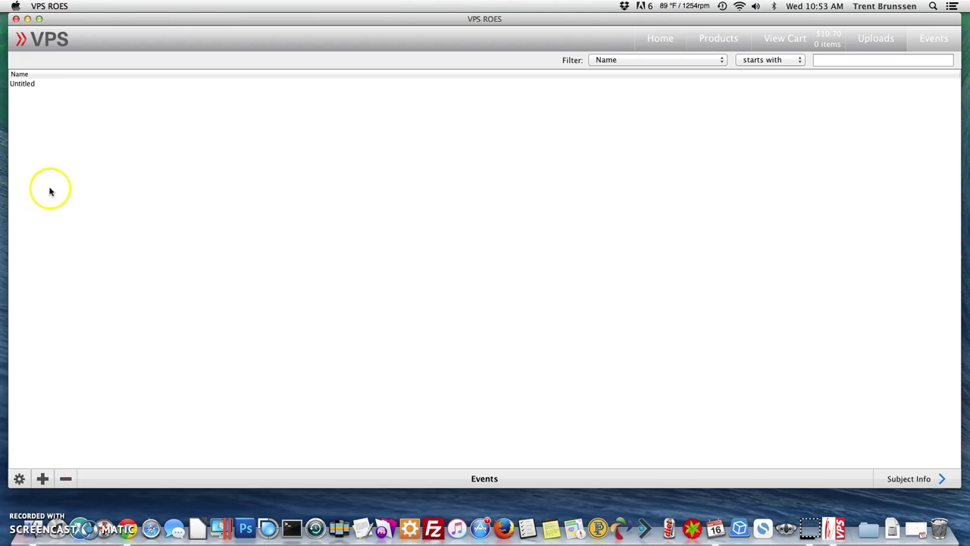
pyautogui.doubleClick(24, 82)
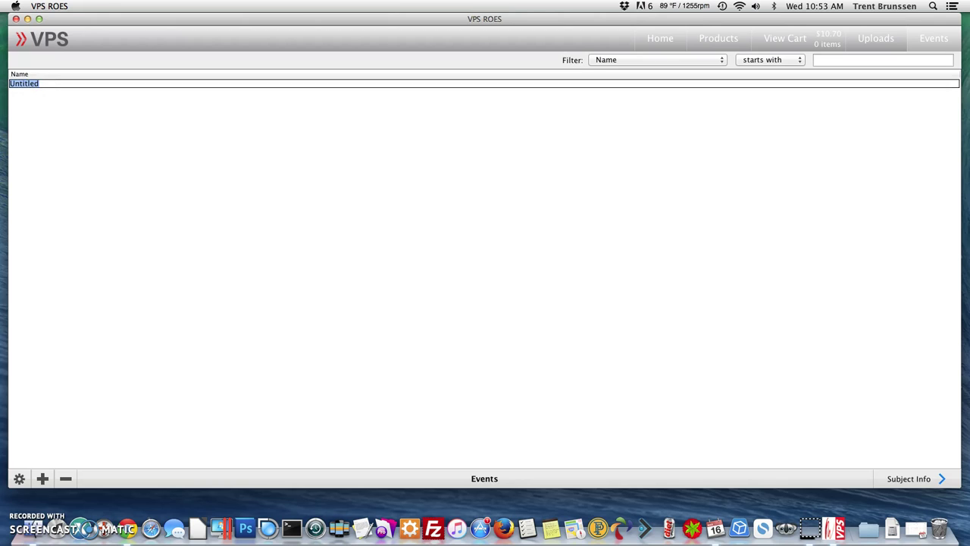
pyautogui.write('School Package A')
pyautogui.press('Return')
# Select the School Package A event and bring up its subject information setup.
pyautogui.click(26, 85)
pyautogui.click(27, 85)
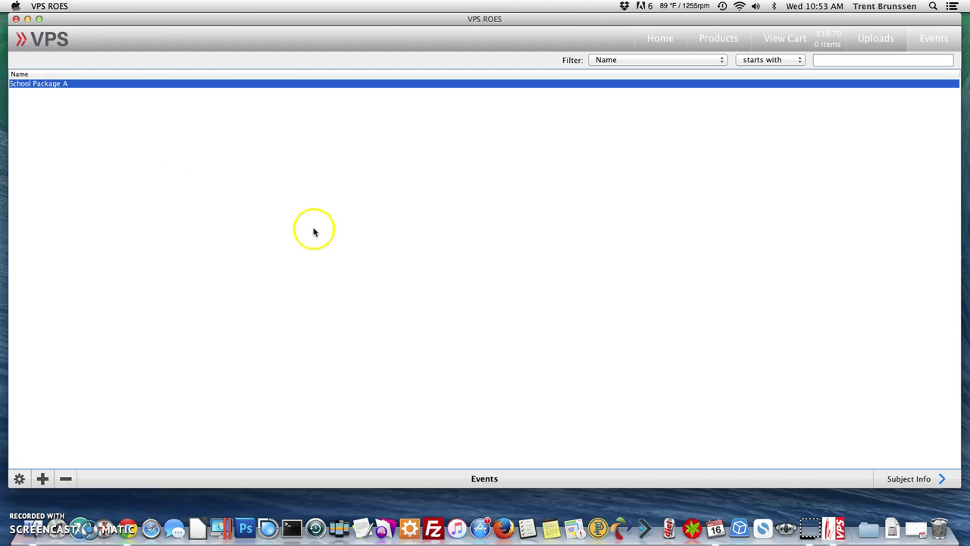
pyautogui.click(920, 482)
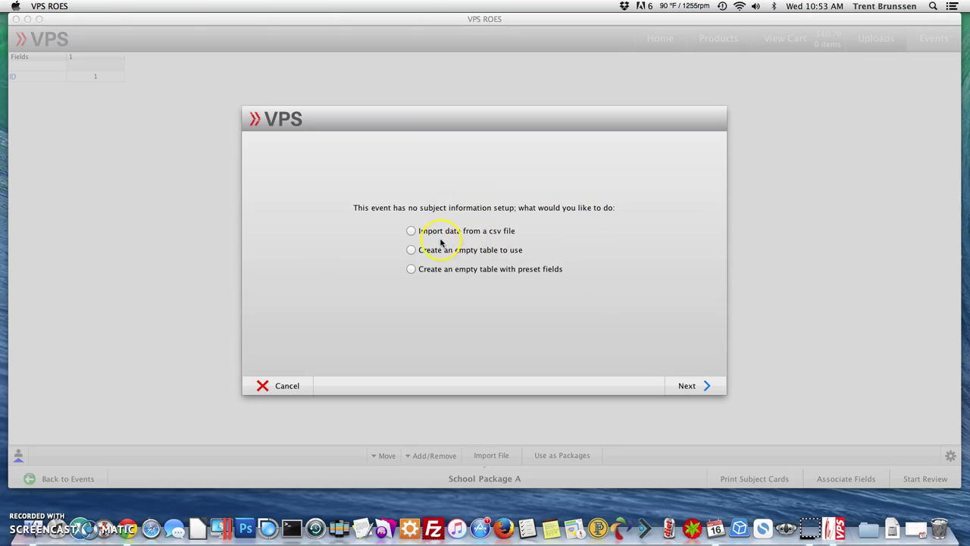
# Import Roes Demo/Test School.csv, using its first row as field names.
pyautogui.click(411, 231)
pyautogui.click(690, 384)
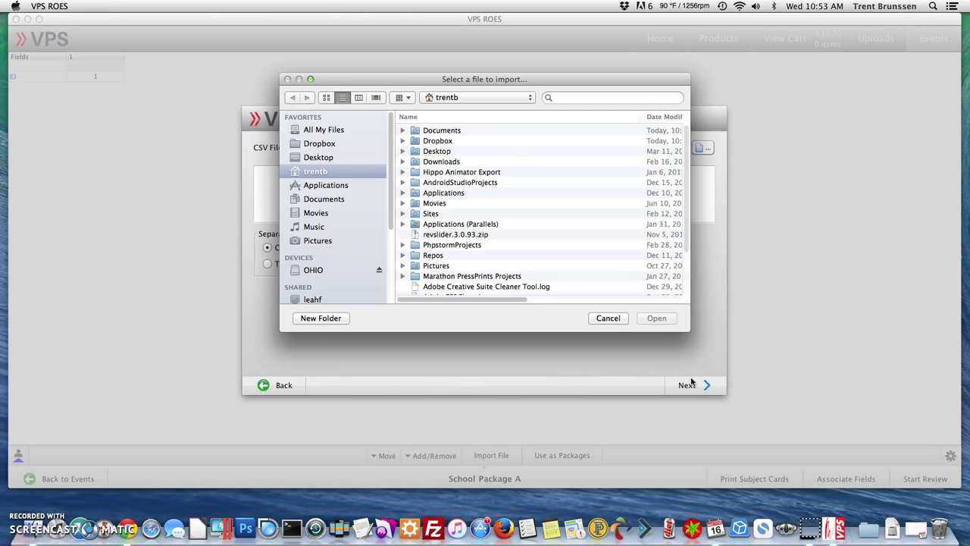
pyautogui.click(493, 99)
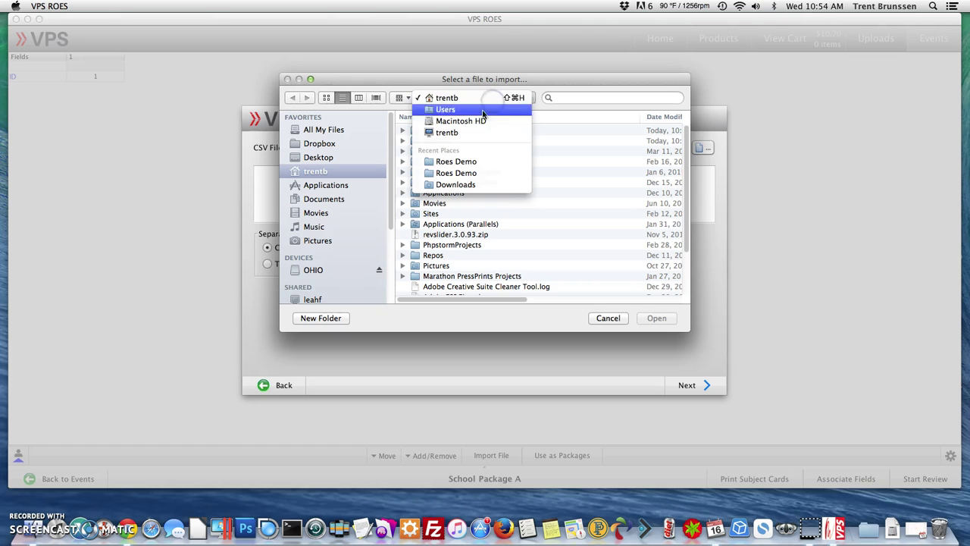
pyautogui.click(475, 163)
pyautogui.click(455, 151)
pyautogui.click(656, 317)
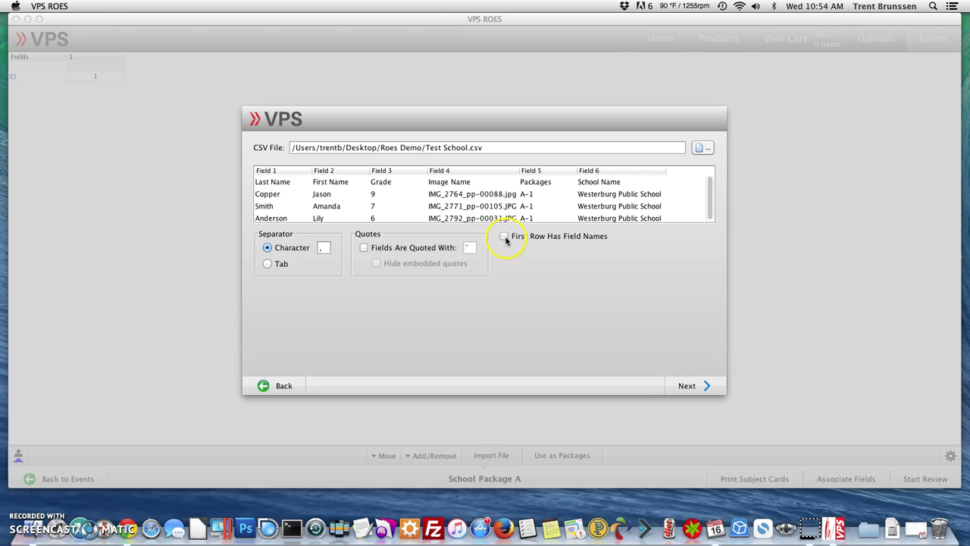
pyautogui.click(505, 238)
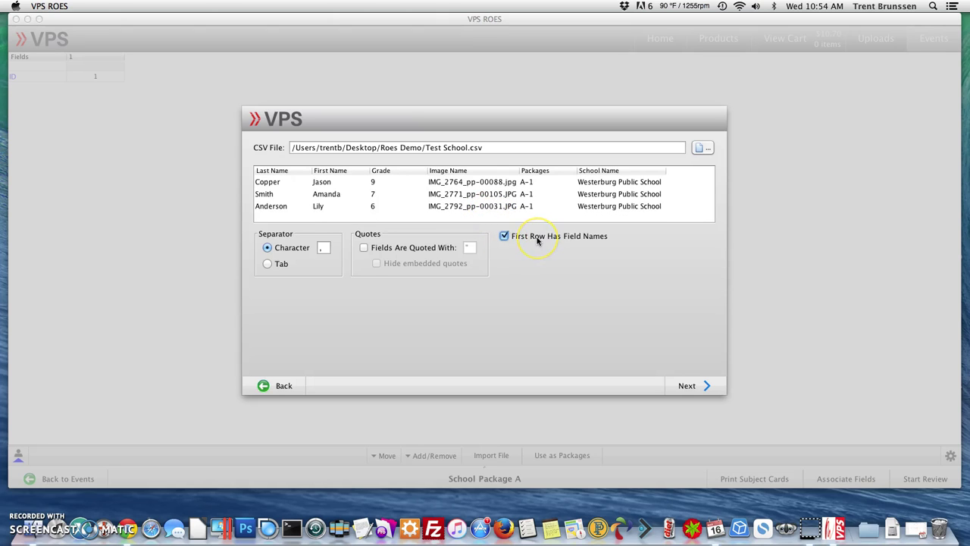
pyautogui.click(688, 388)
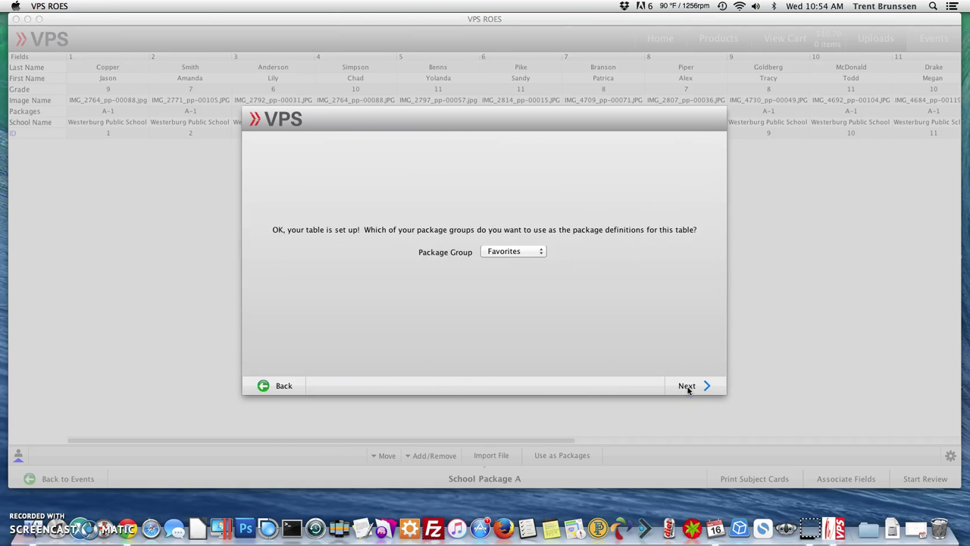
# Set the table's package group to St Edwards.
pyautogui.click(536, 254)
pyautogui.click(522, 262)
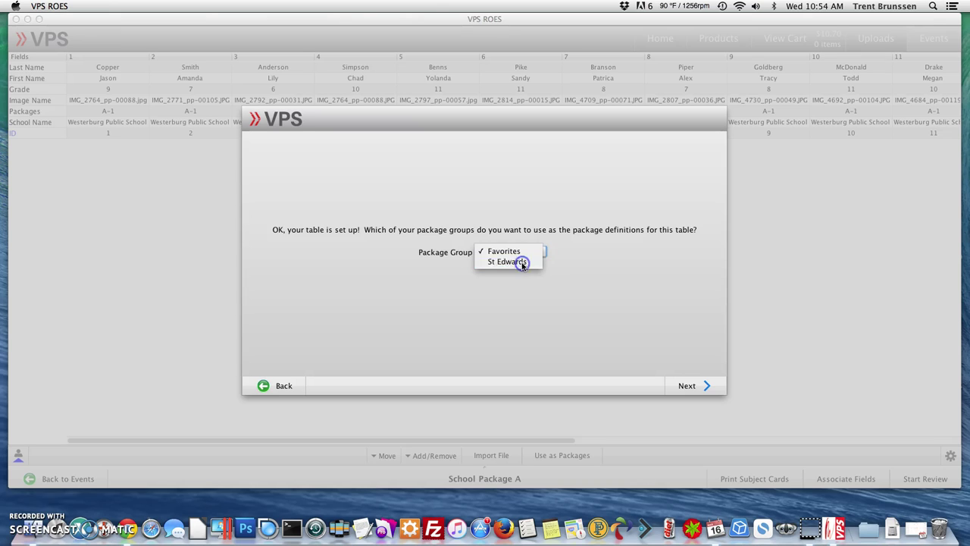
pyautogui.click(700, 387)
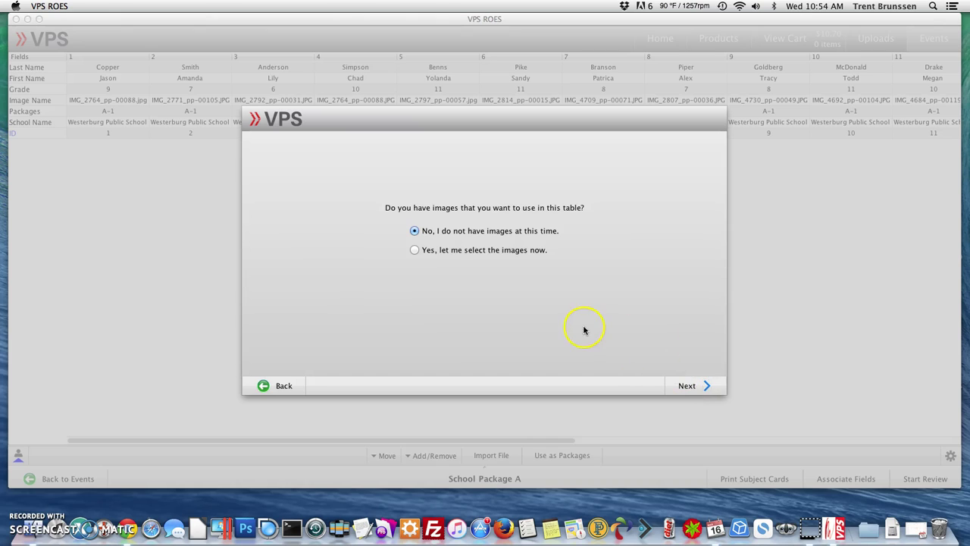
# Add the 57 portraits from the Roes Demo Images folder now.
pyautogui.click(416, 250)
pyautogui.click(688, 386)
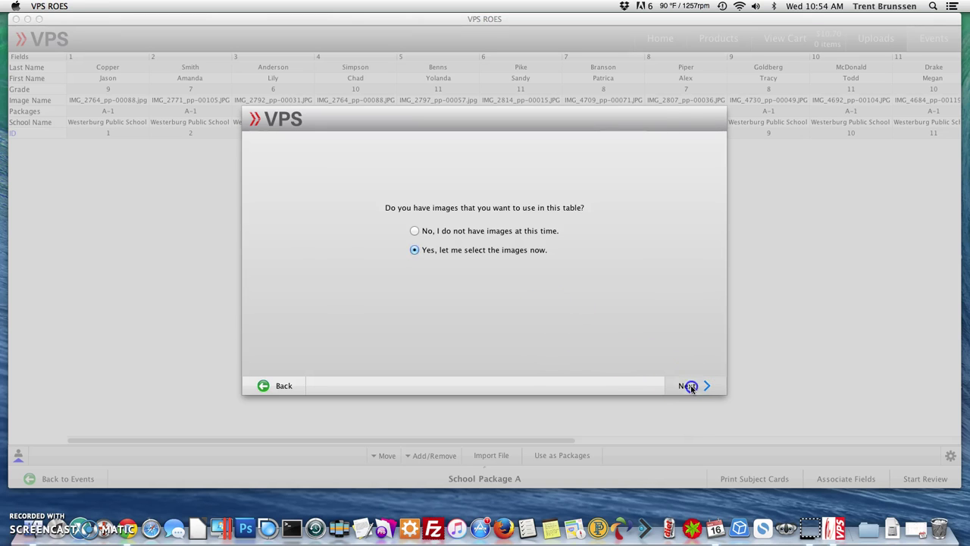
pyautogui.click(508, 102)
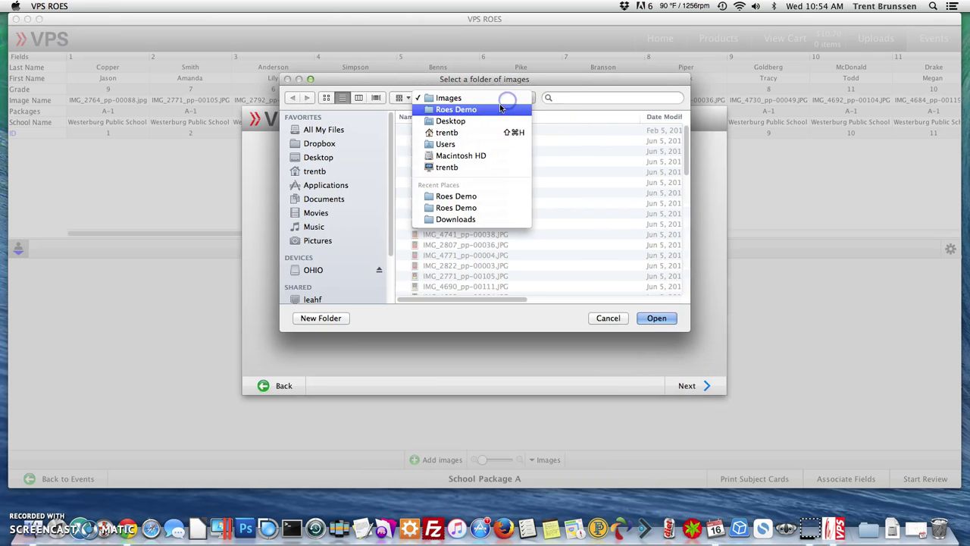
pyautogui.click(490, 110)
pyautogui.click(439, 130)
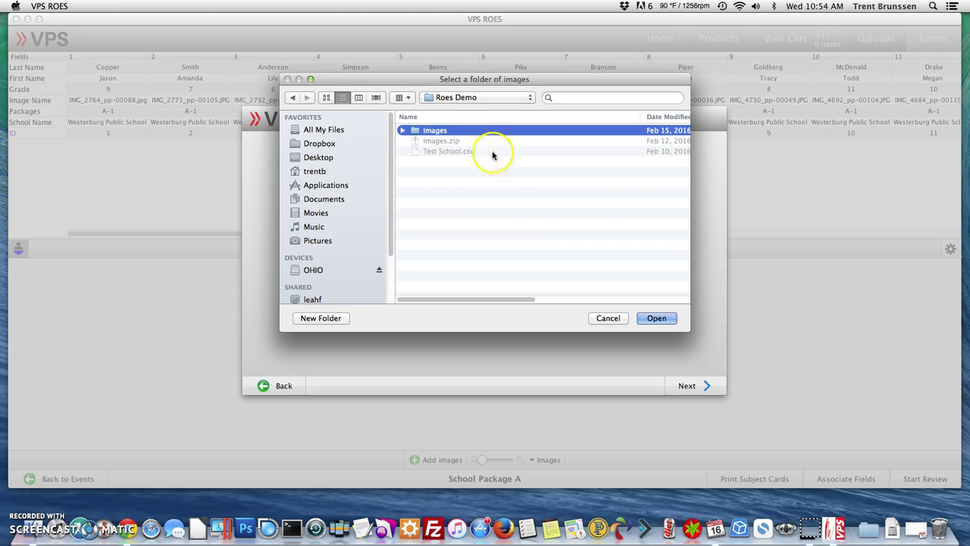
pyautogui.click(657, 317)
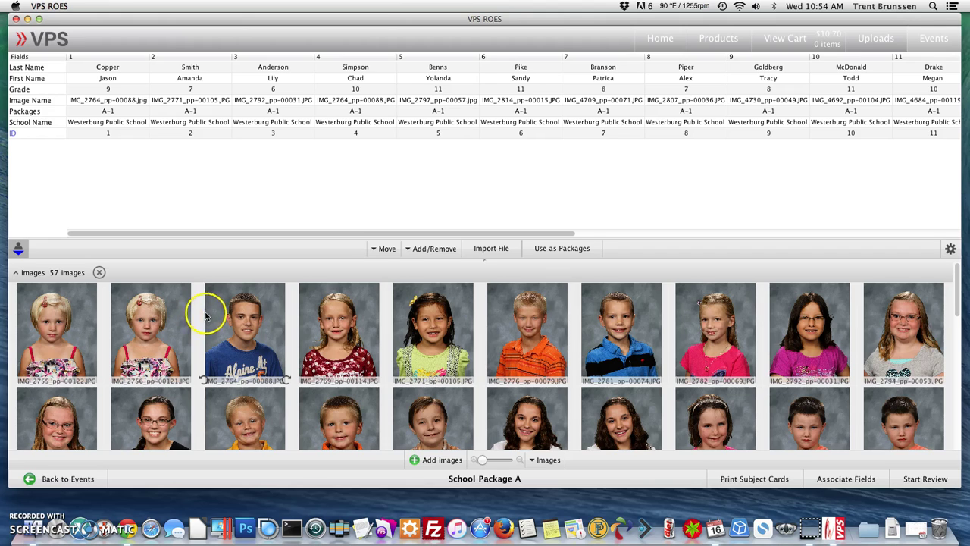
# Edit the Last Name, First Name, Image Name and School Name field names.
pyautogui.click(30, 68)
pyautogui.click(32, 79)
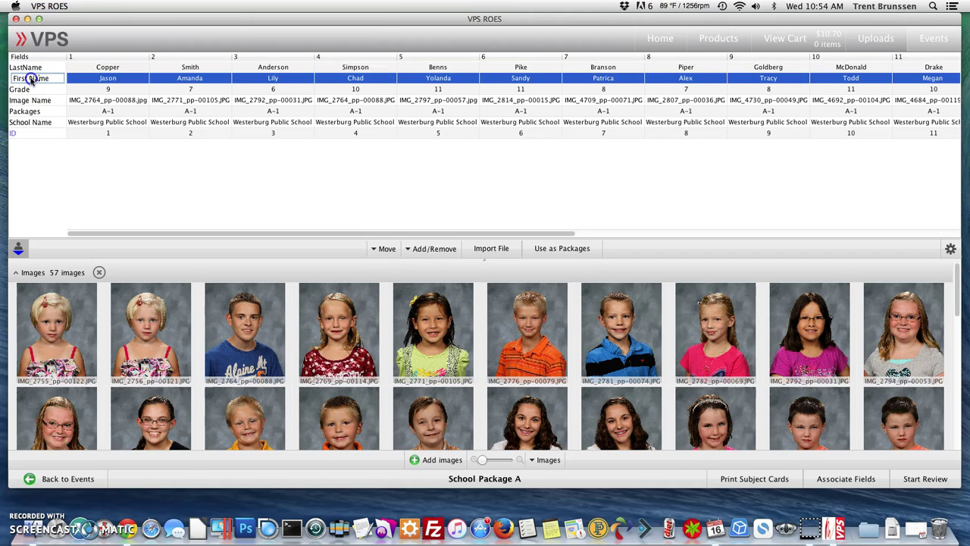
pyautogui.click(34, 101)
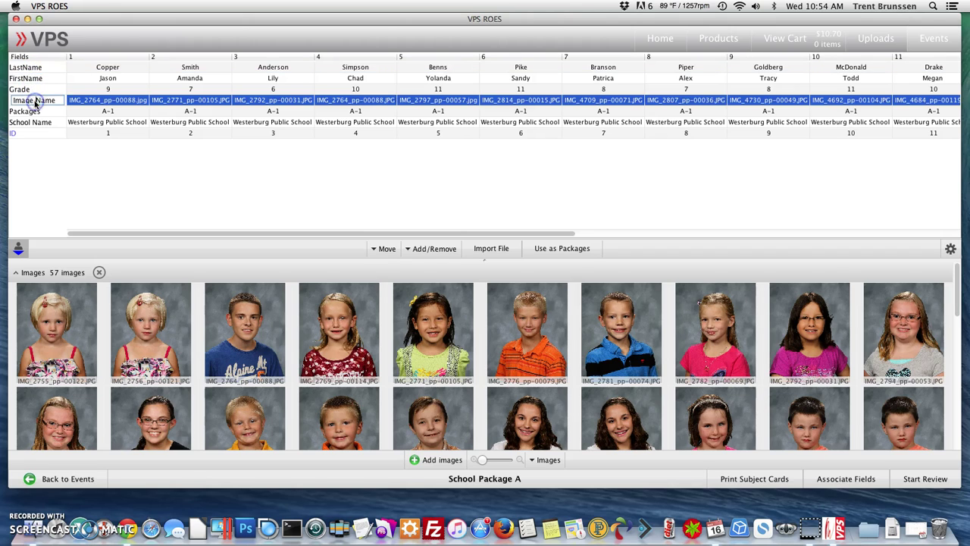
pyautogui.click(35, 123)
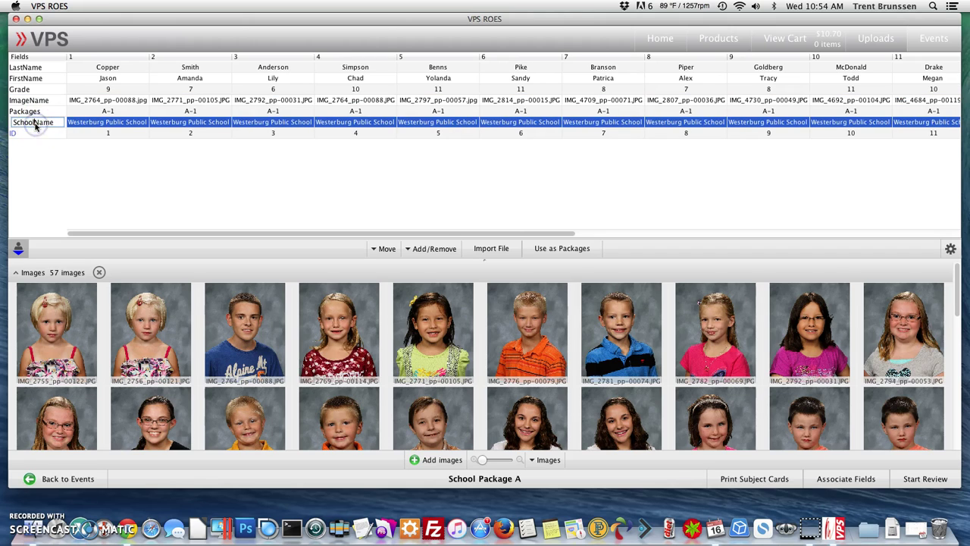
pyautogui.click(104, 163)
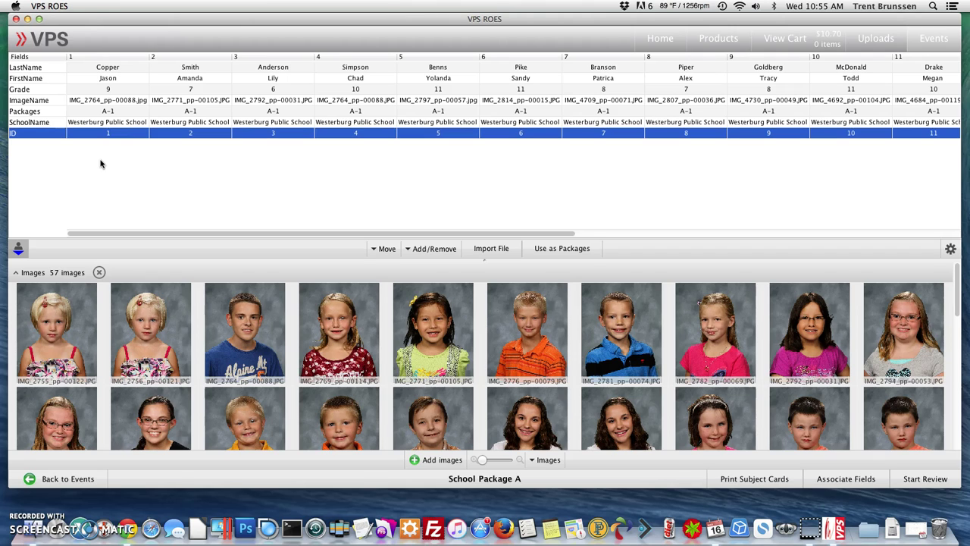
# Make the Packages row the package field, then select the ImageName row.
pyautogui.click(51, 113)
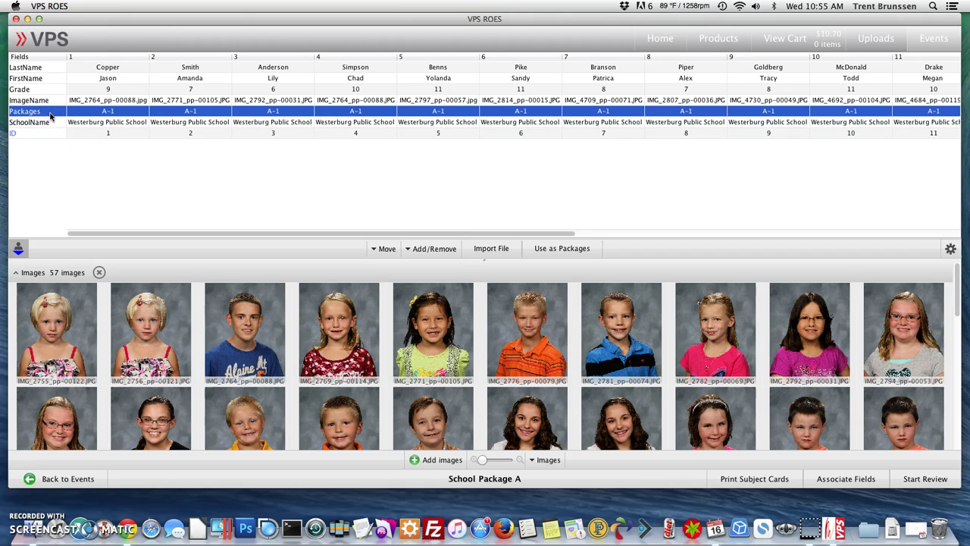
pyautogui.click(551, 252)
pyautogui.click(57, 101)
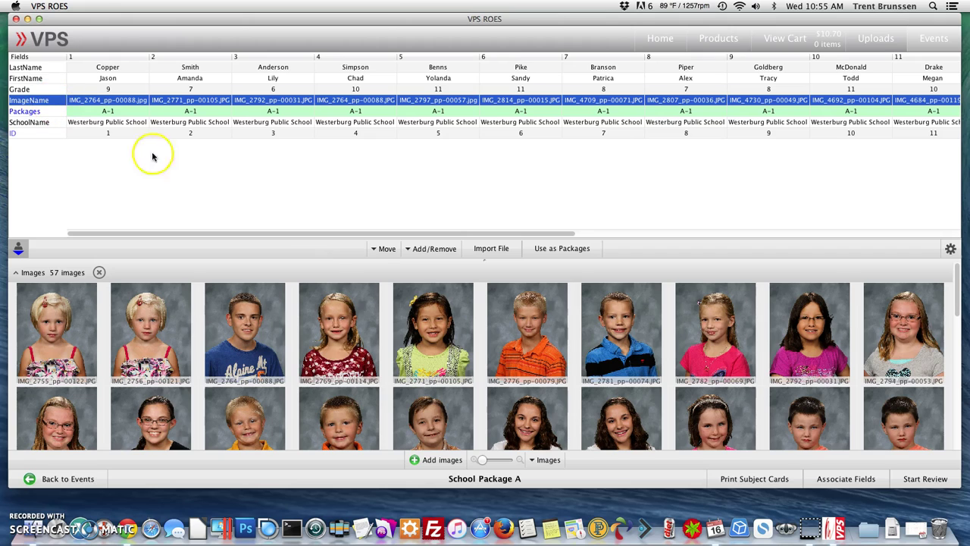
# Match ImageName values to the loaded thumbnails, then move on to associating fields with products.
pyautogui.click(536, 459)
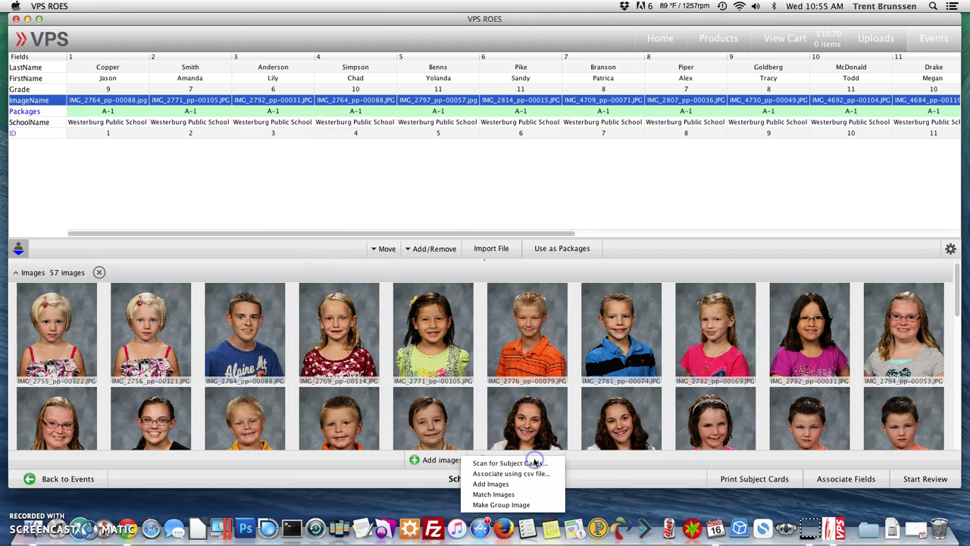
pyautogui.click(513, 494)
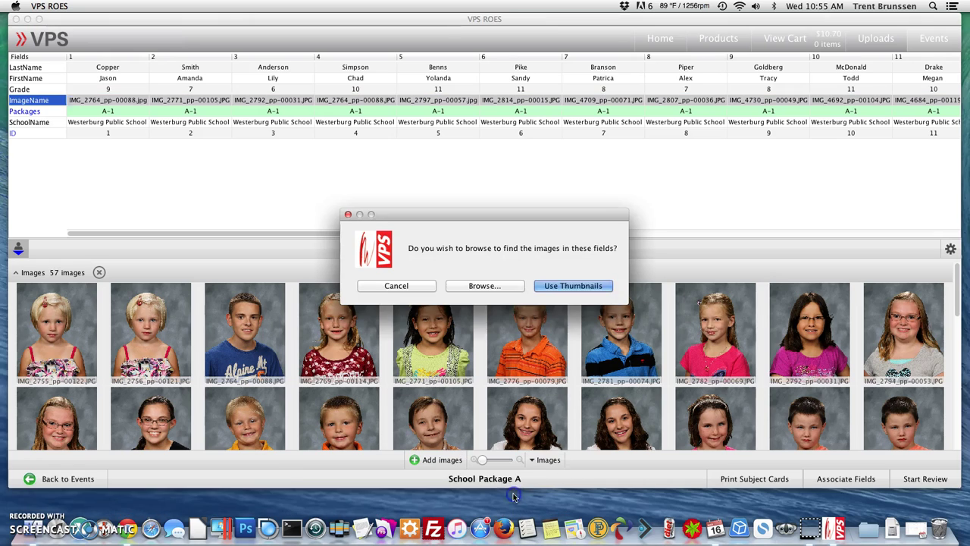
pyautogui.click(555, 286)
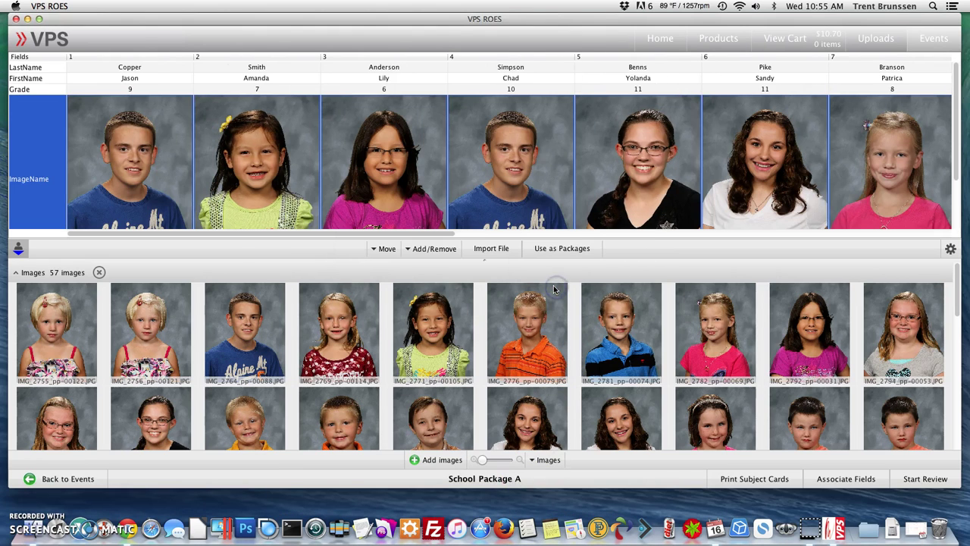
pyautogui.click(529, 281)
pyautogui.click(836, 479)
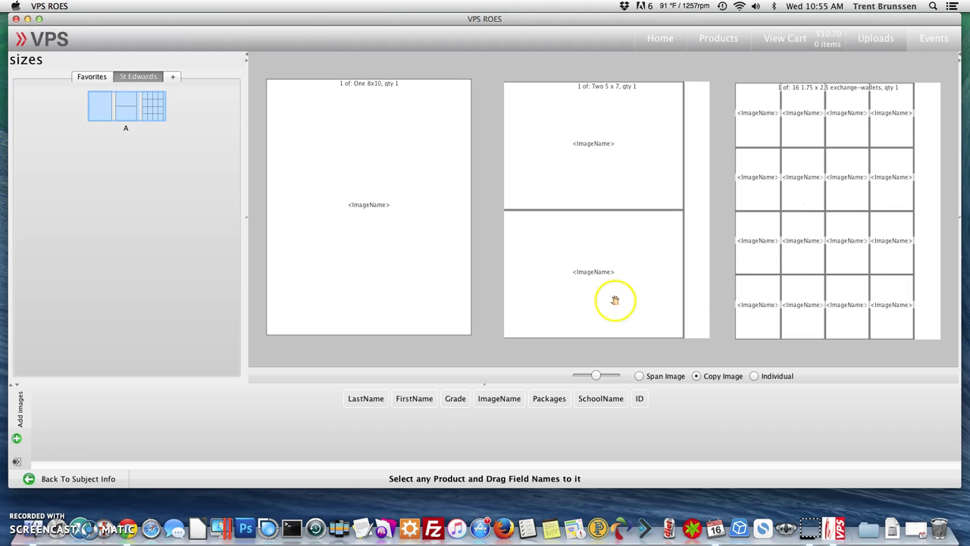
pyautogui.click(94, 479)
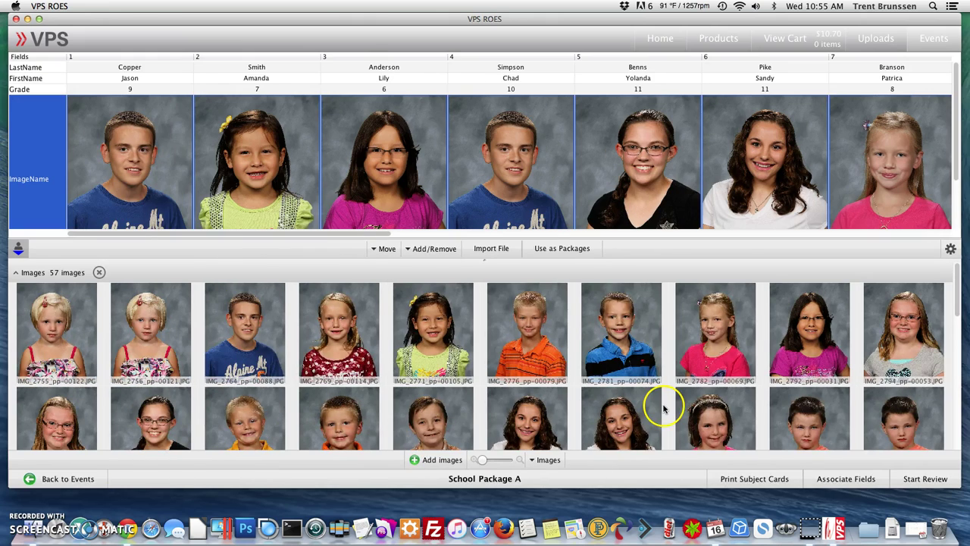
# Start reviewing all 19 records, accepting the preferences with Hold Crop on.
pyautogui.click(913, 479)
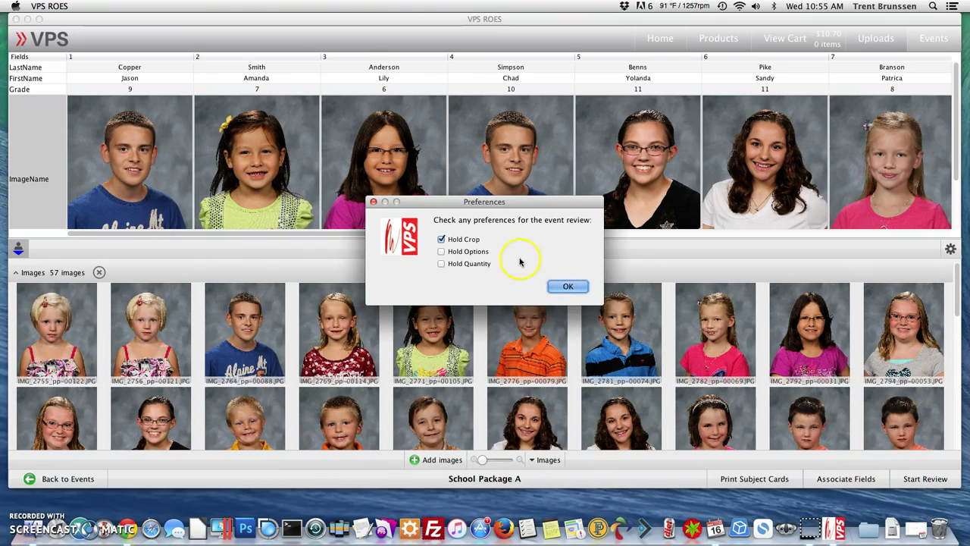
pyautogui.click(565, 287)
pyautogui.click(562, 288)
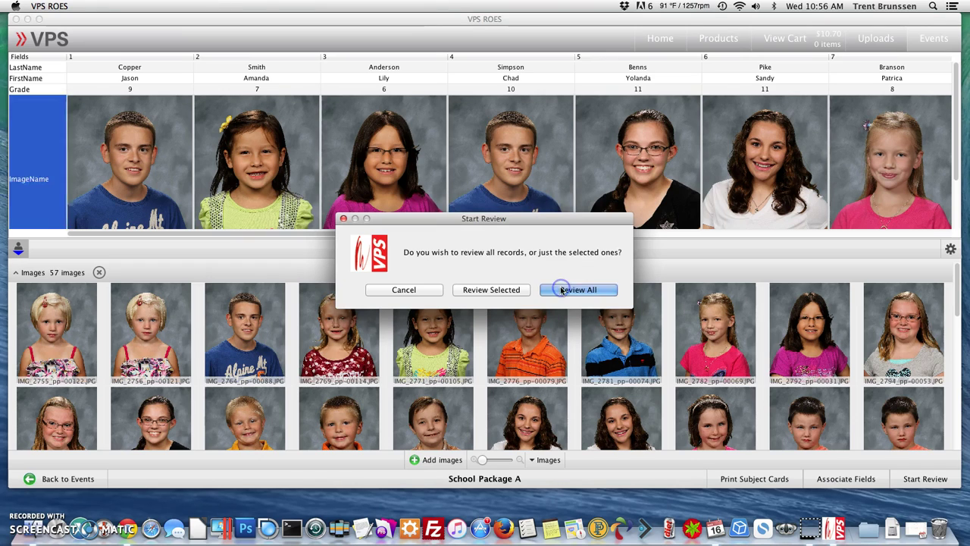
pyautogui.click(506, 292)
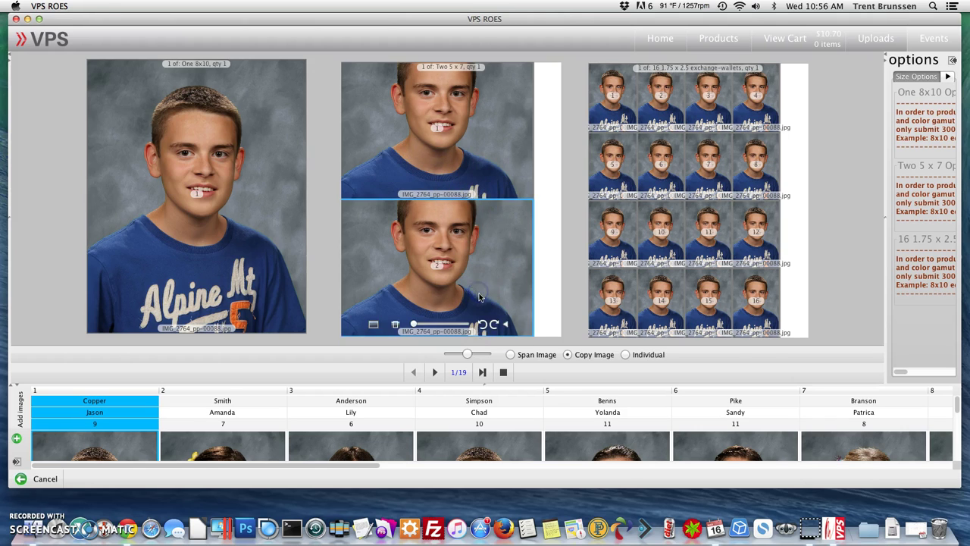
# Rotate the first student's two 5x7 photos, adjust their crop, and request automatic mode.
pyautogui.click(483, 324)
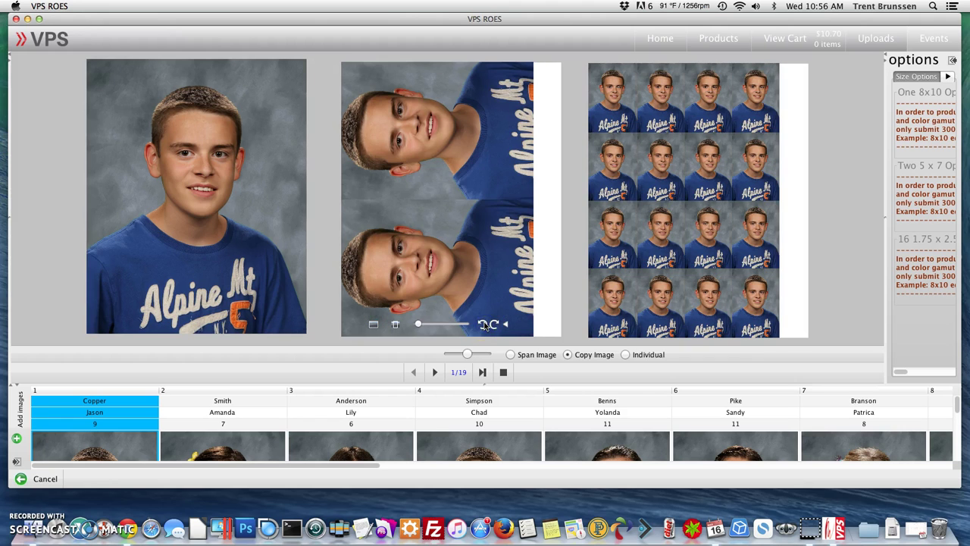
pyautogui.moveTo(433, 269); pyautogui.dragTo(486, 265)
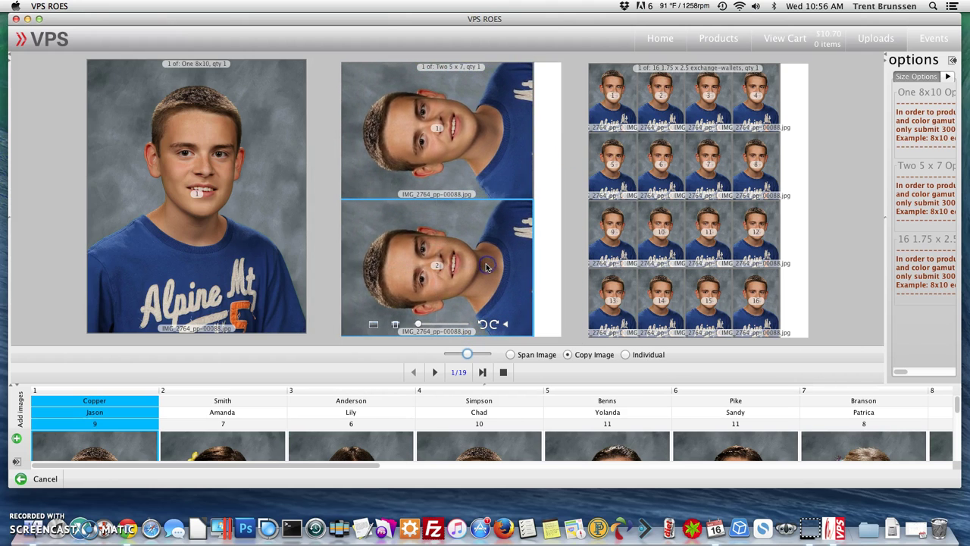
pyautogui.click(486, 265)
pyautogui.click(483, 371)
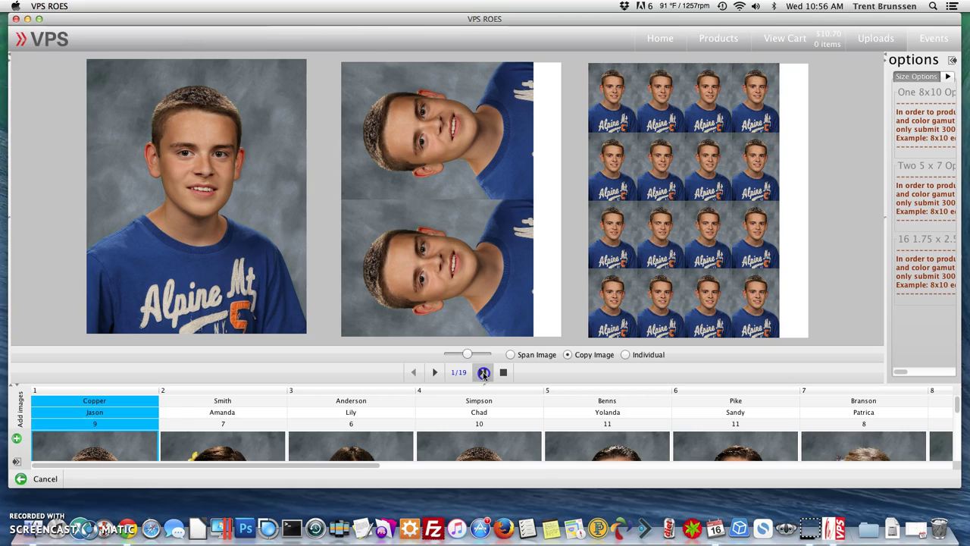
pyautogui.click(483, 372)
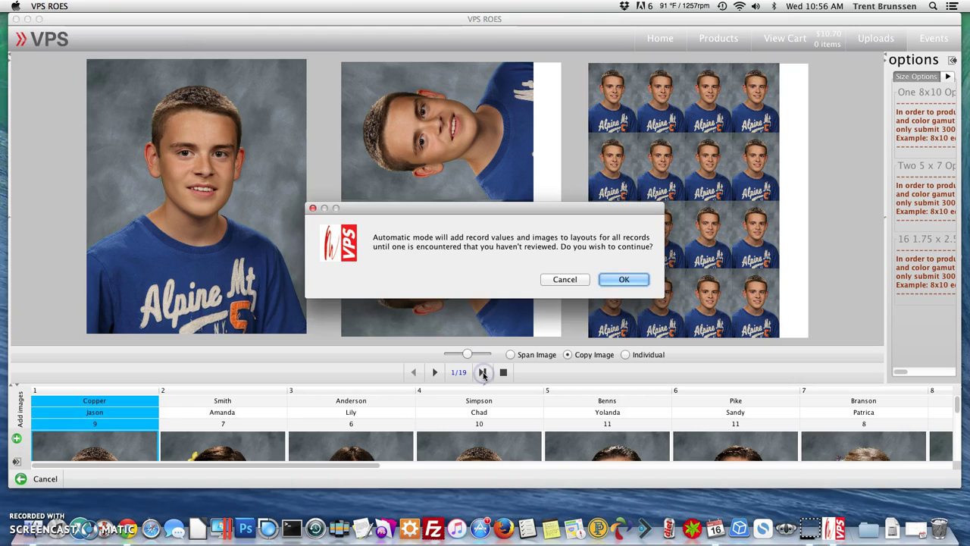
# Confirm automatic mode so layouts fill through record 19/19.
pyautogui.click(620, 282)
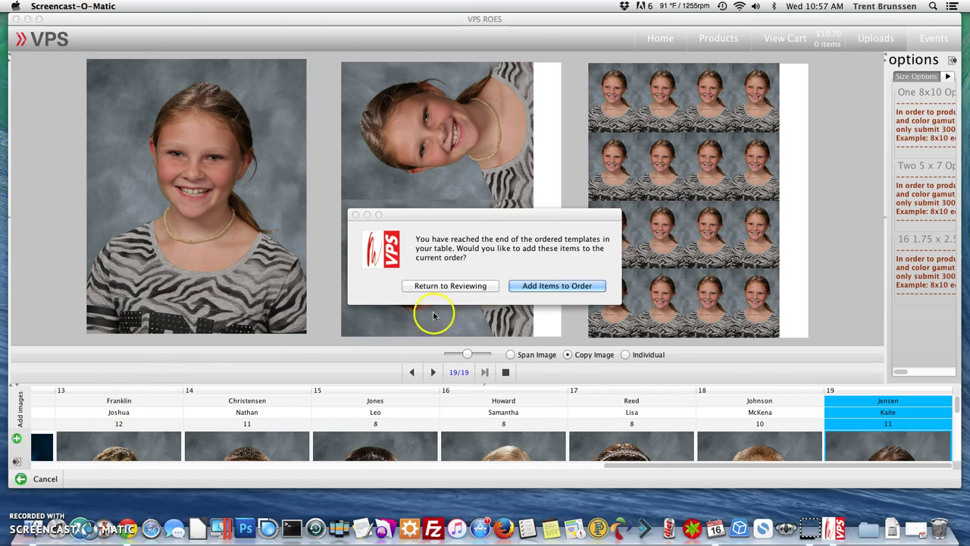
# Add the 19 Package A orders to the cart, dismiss the subject info prompt, and review the $39.64 total.
pyautogui.click(557, 285)
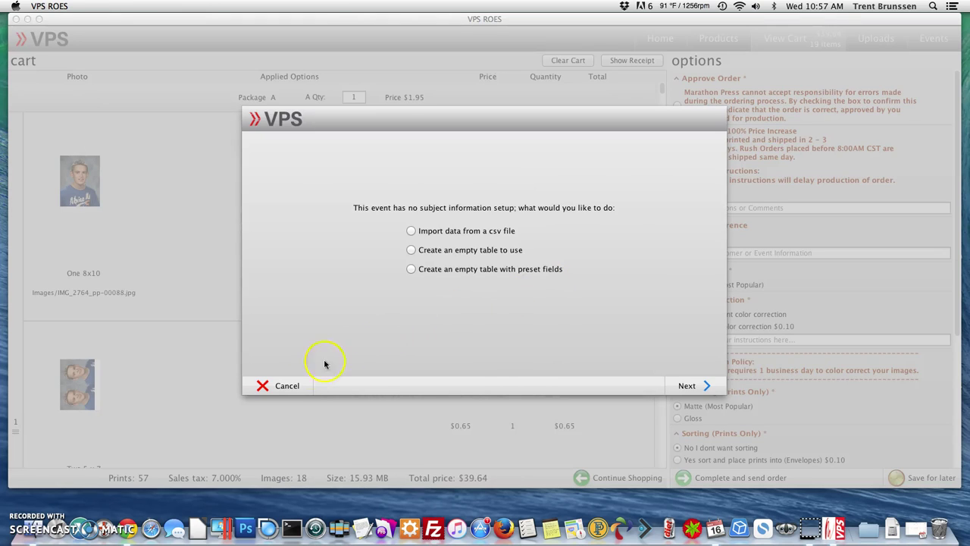
pyautogui.click(282, 386)
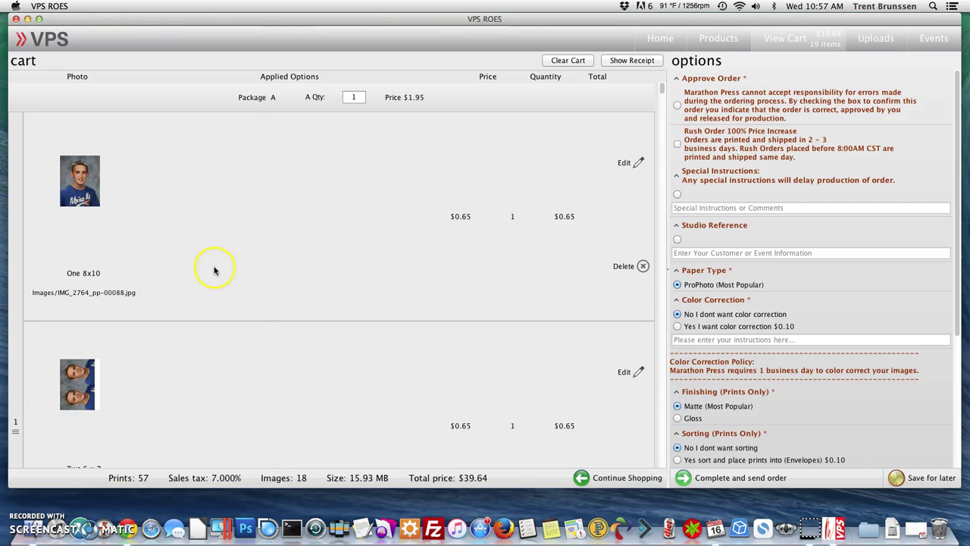
pyautogui.scroll(-5, 201, 239)
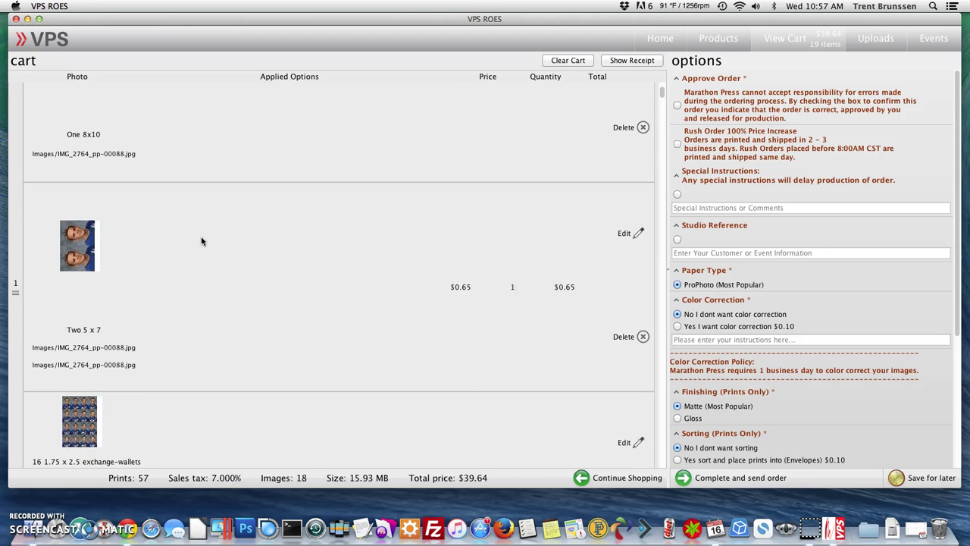